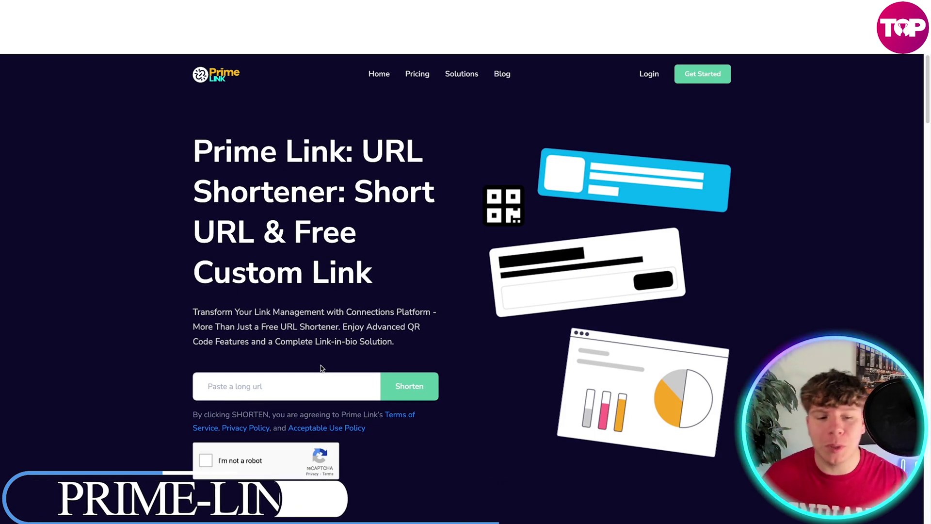
Fill the URL field with the saved long link from the autocomplete suggestions.
click(294, 386)
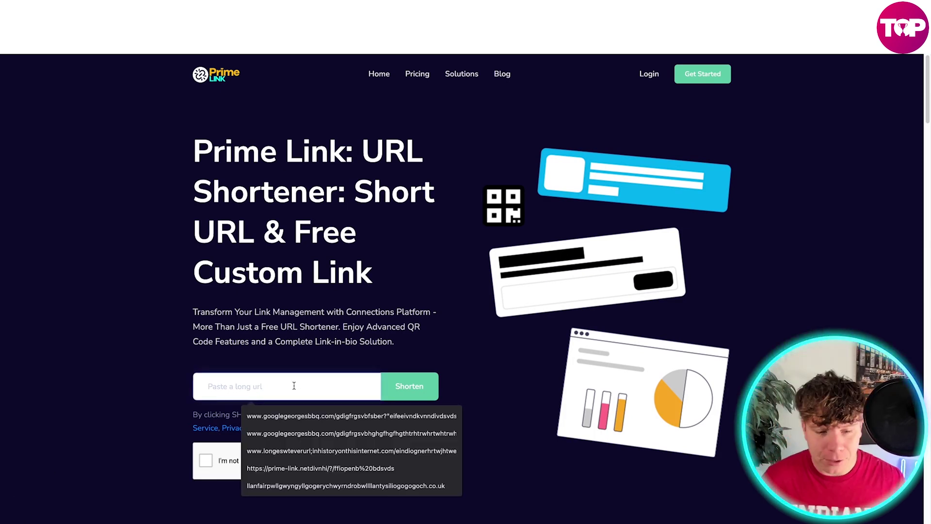
key(Down)
key(Down)
key(Return)
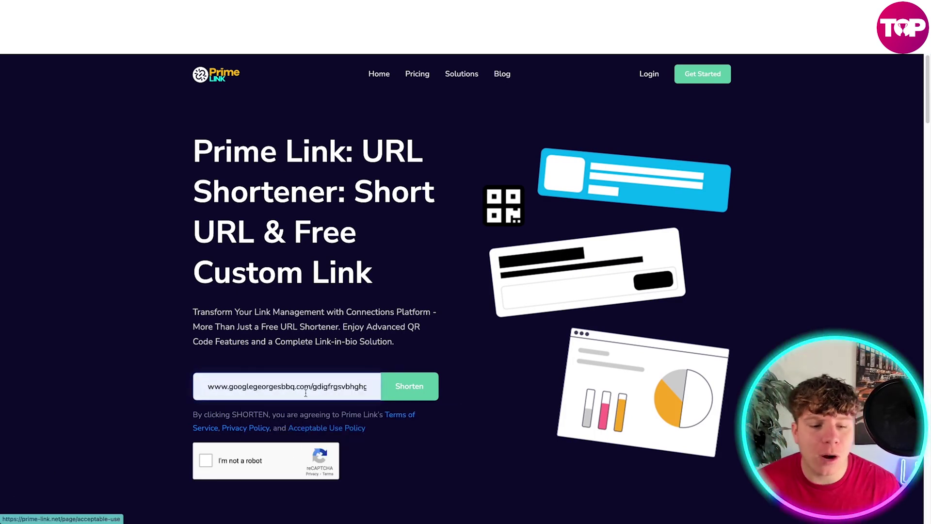
drag(296, 387, 443, 399)
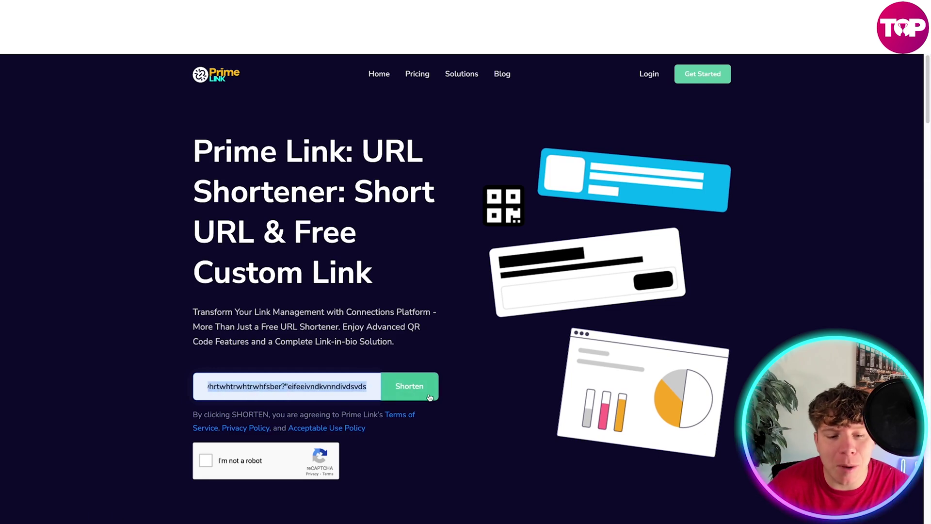
click(345, 387)
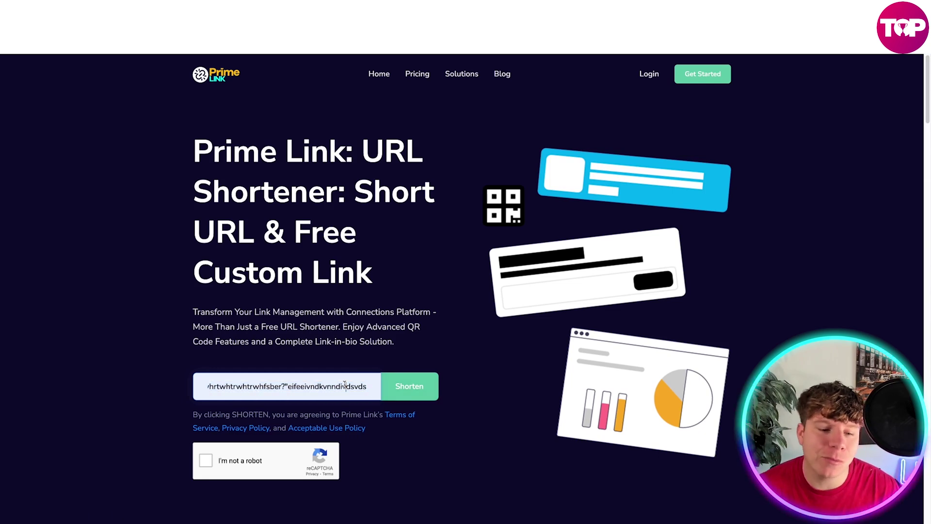
click(417, 393)
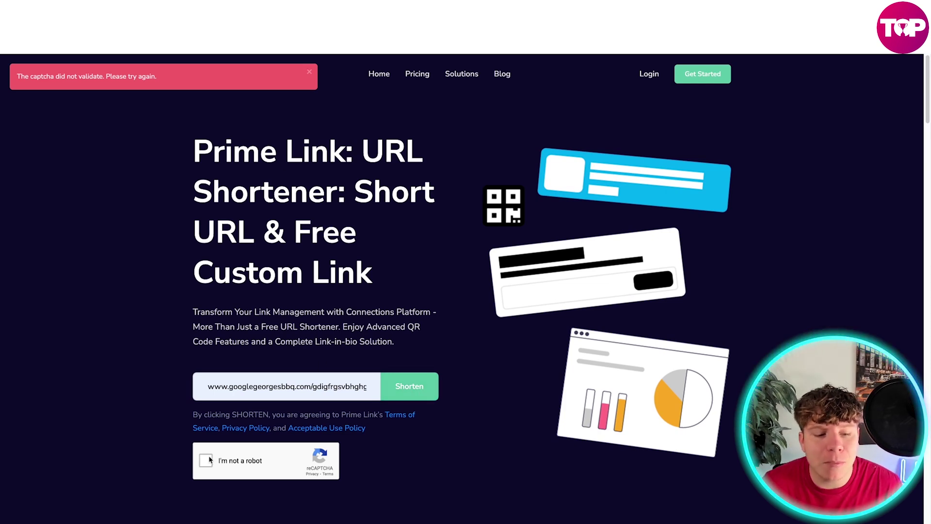
click(422, 394)
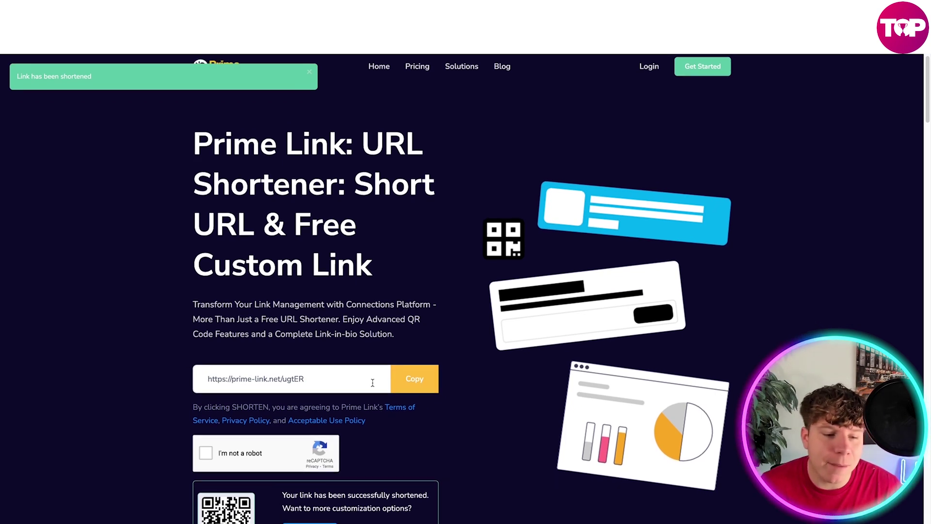
scroll(301, 339, down, 1)
scroll(301, 339, down, 4)
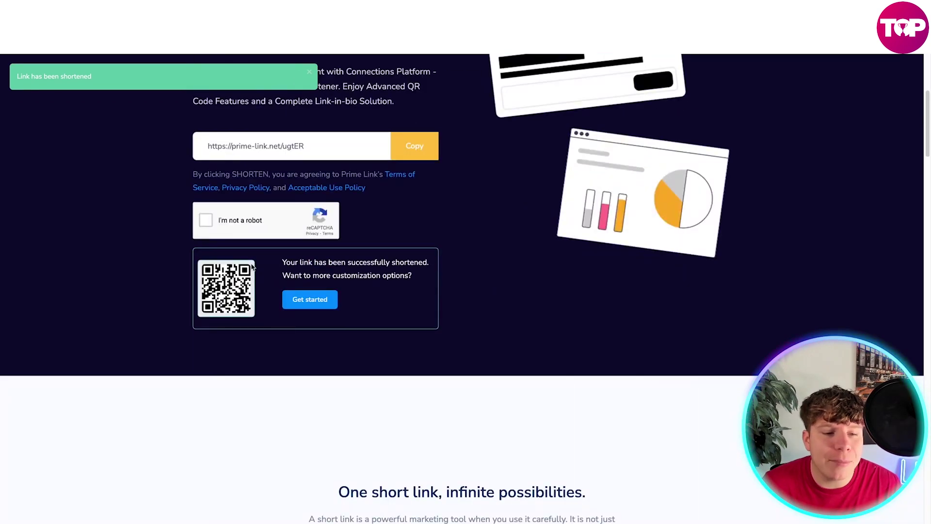
scroll(331, 373, up, 2)
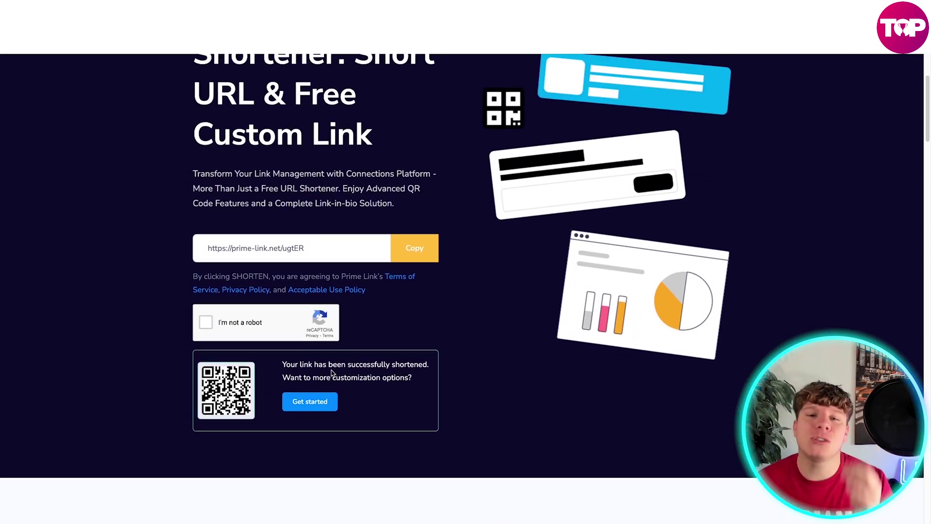
scroll(331, 371, up, 1)
scroll(332, 371, up, 1)
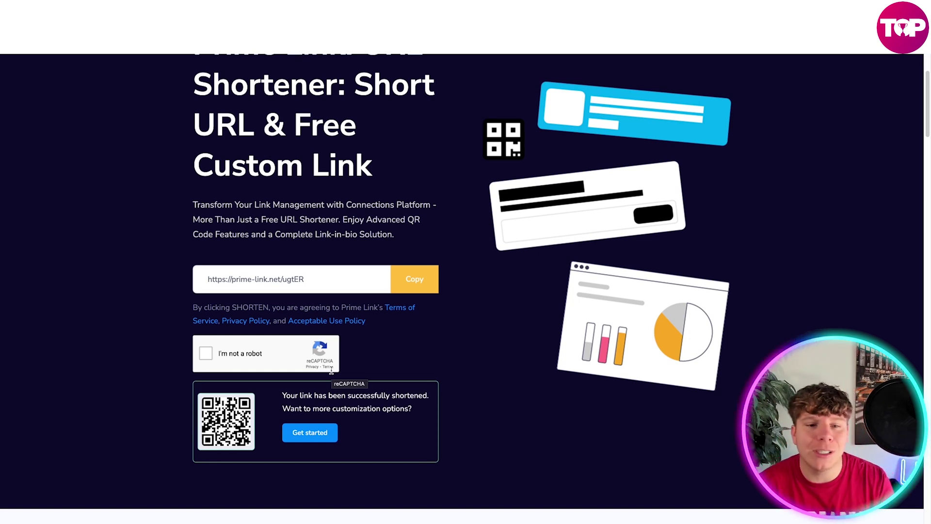
scroll(331, 371, down, 5)
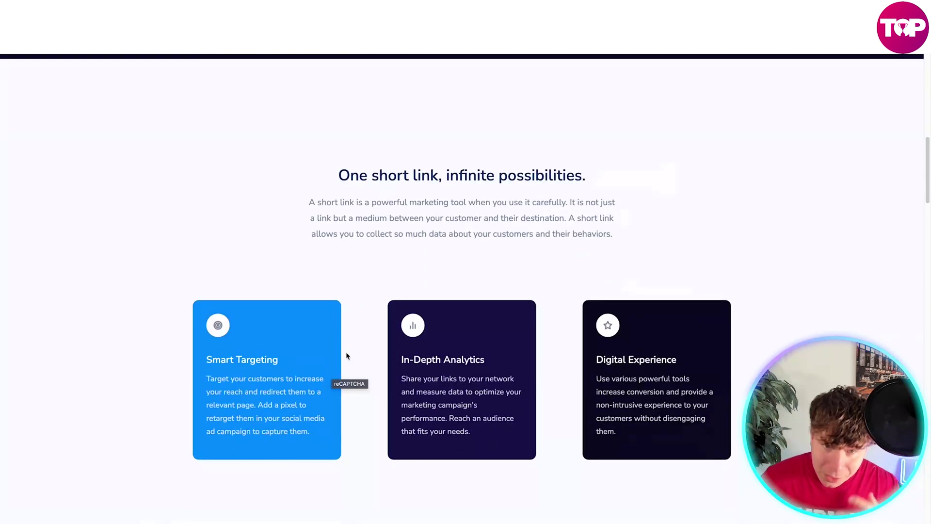
scroll(386, 401, down, 1)
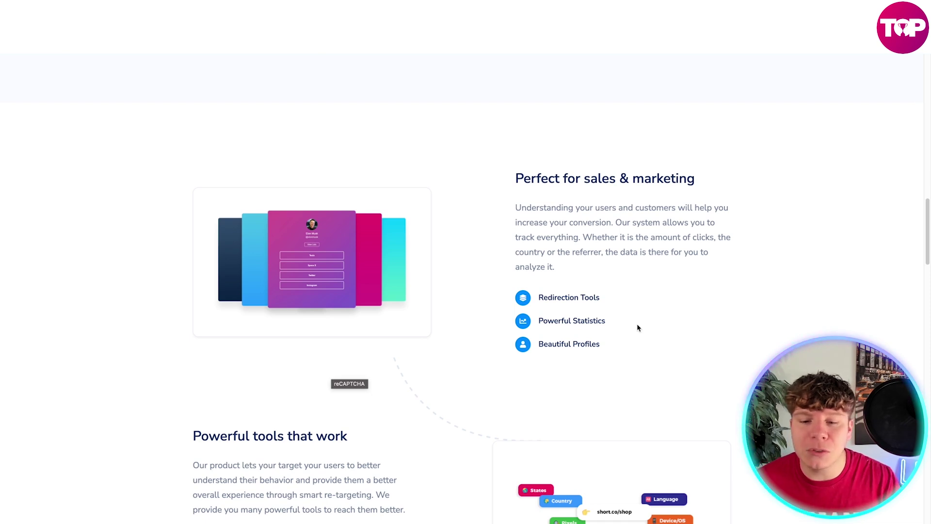
scroll(633, 328, down, 2)
scroll(631, 332, down, 1)
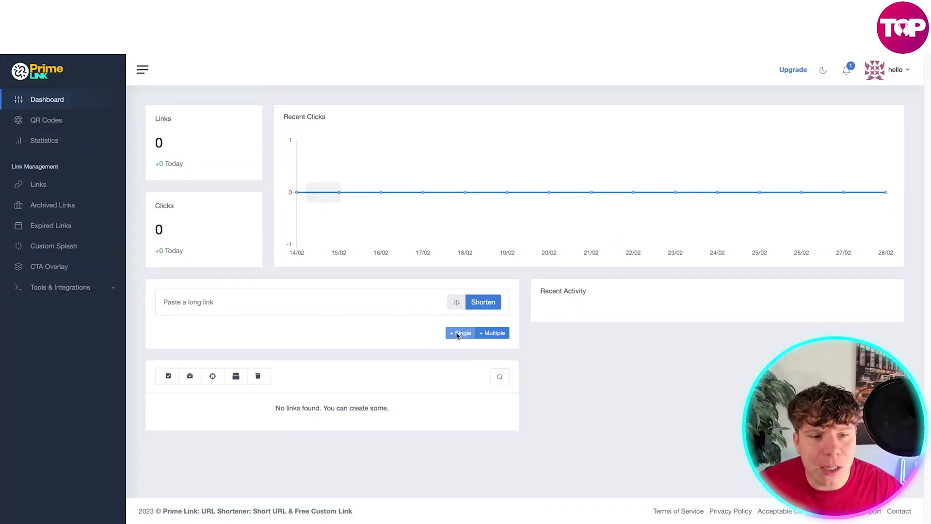
Shorten the saved long Welsh place-name URL into a new link from the dashboard.
click(334, 309)
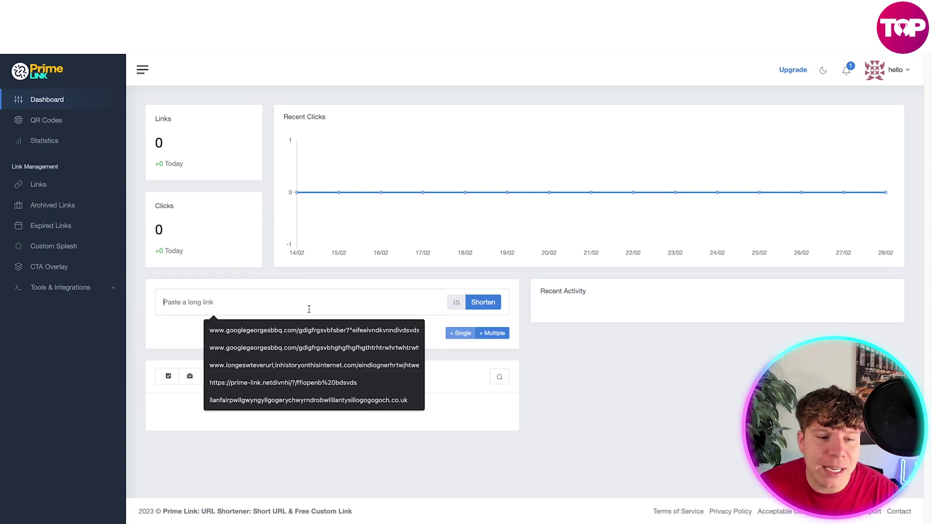
click(297, 397)
click(483, 301)
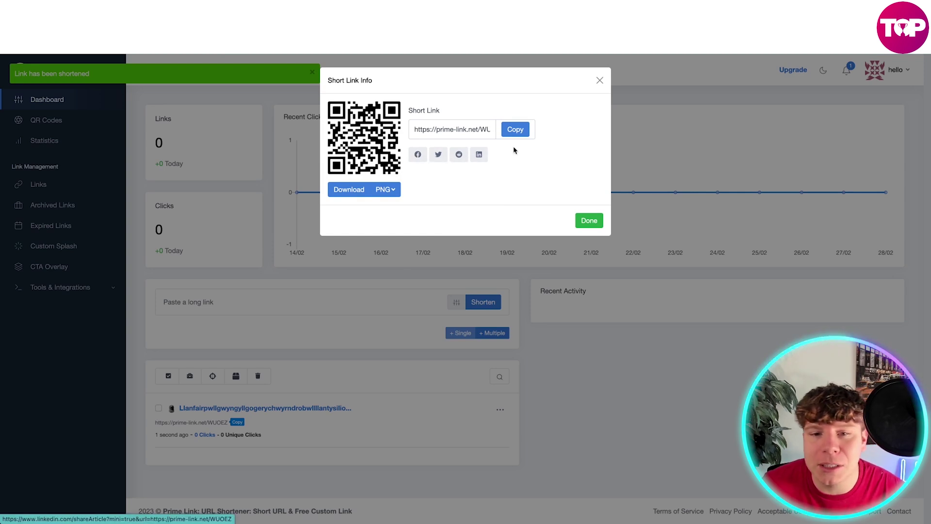
Dismiss the Short Link Info and go to the QR Codes page listing one code.
click(600, 81)
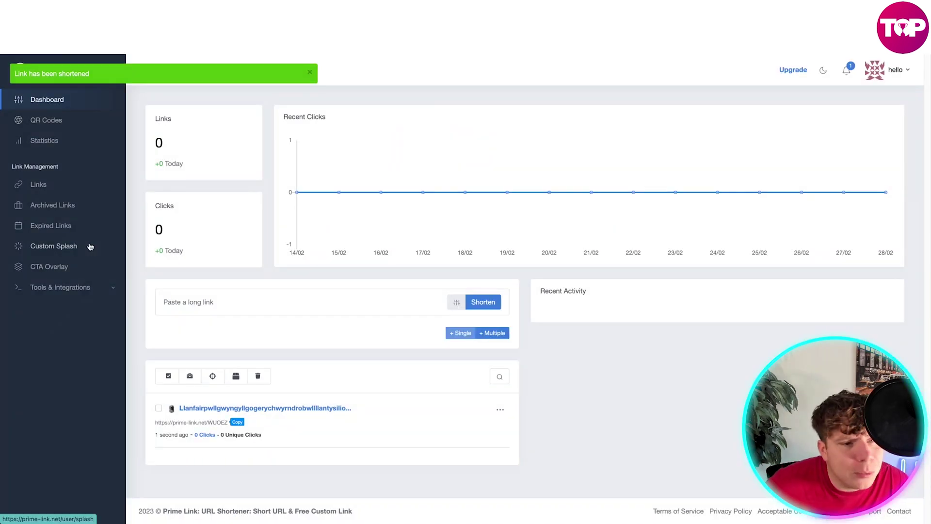
click(50, 125)
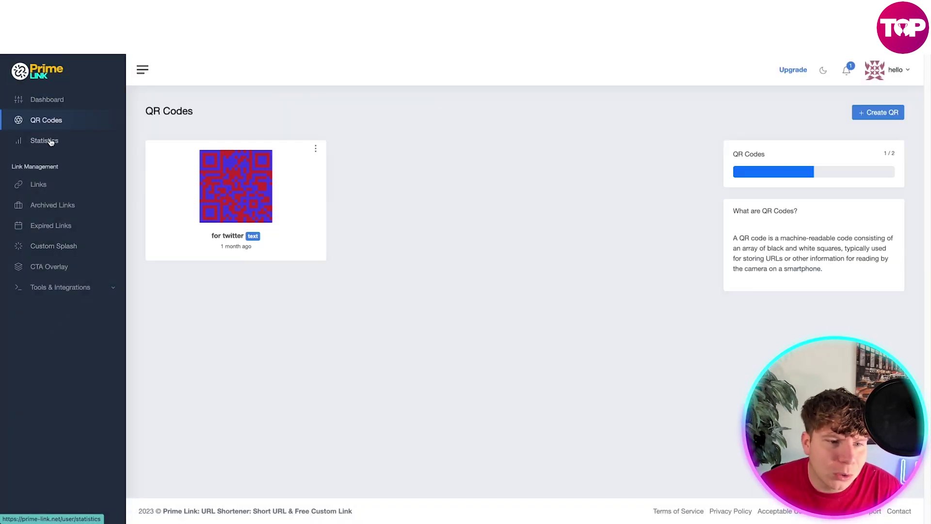
Browse the QR code creator, Statistics, Links, Archived, Expired and Custom Splash sections.
click(864, 114)
click(41, 140)
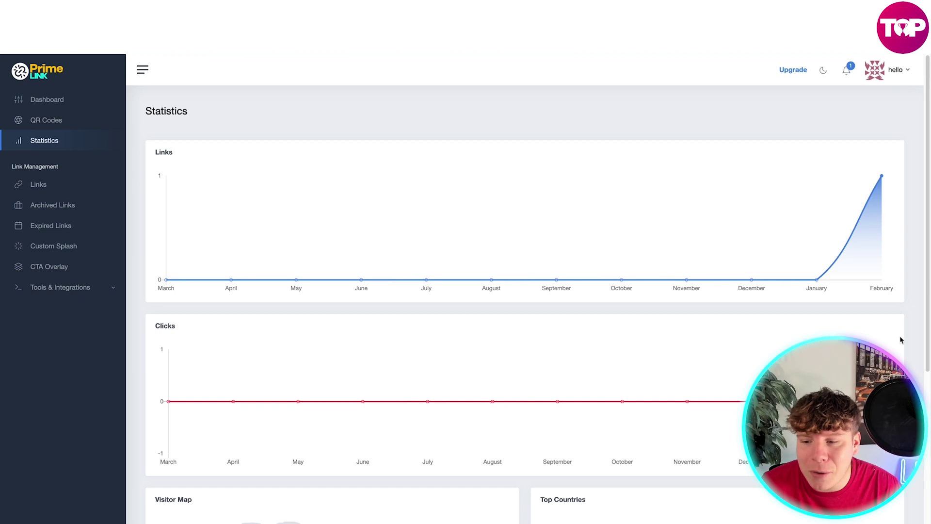
click(42, 184)
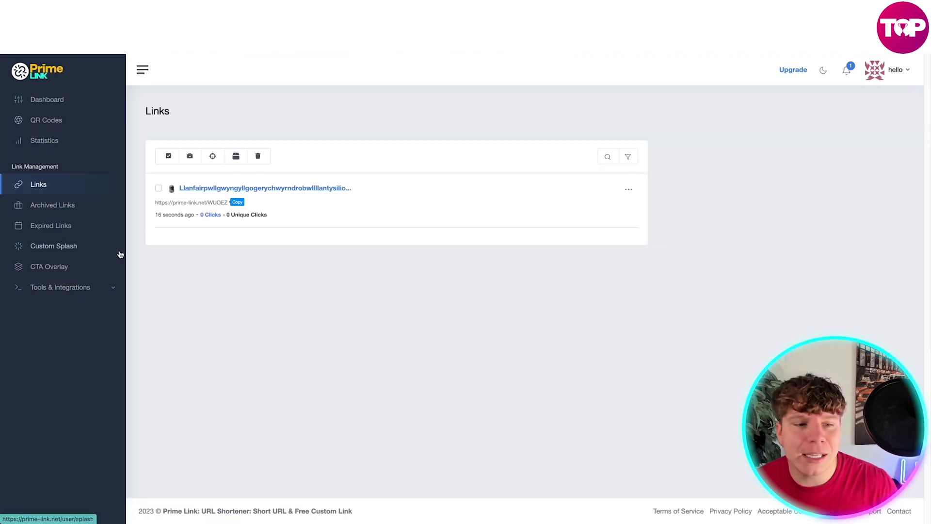
click(49, 207)
click(42, 226)
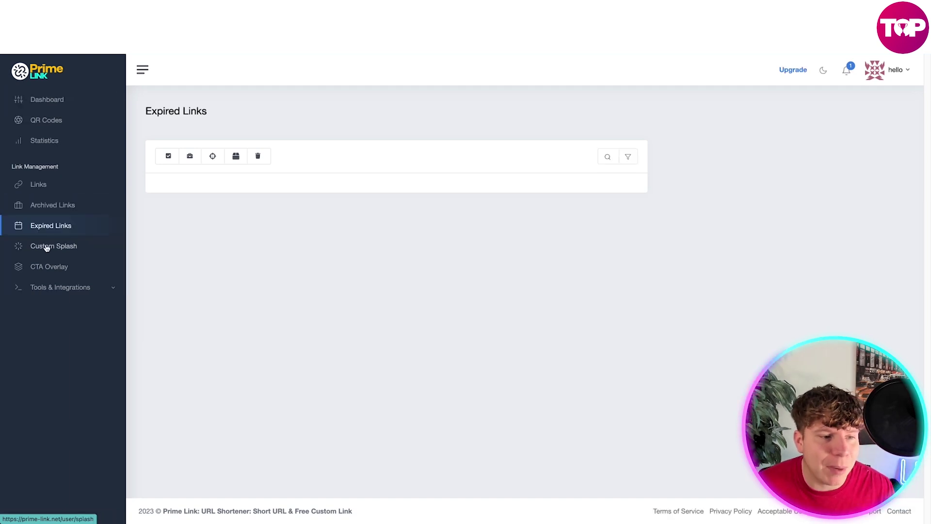
click(47, 246)
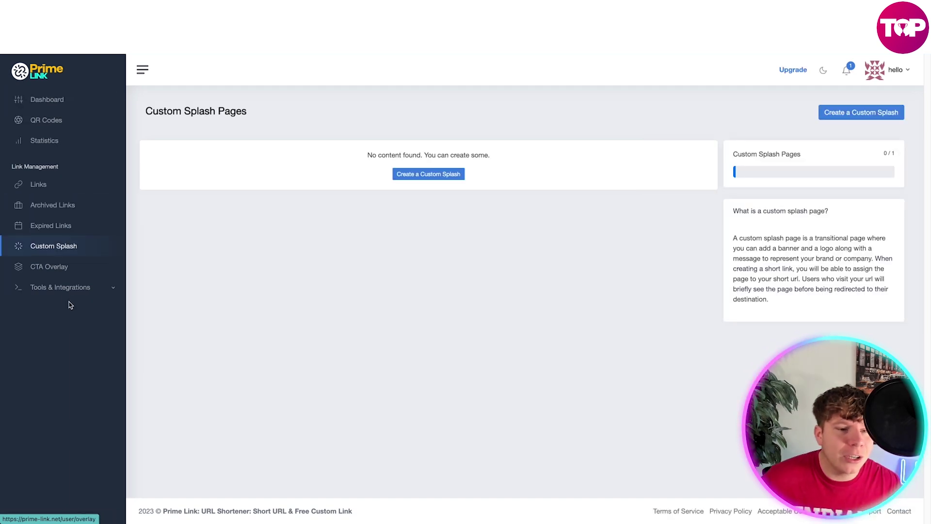
Visit Create Custom Splash, CTA Overlay, Zapier Integration and Tools, then return to the Dashboard.
click(859, 111)
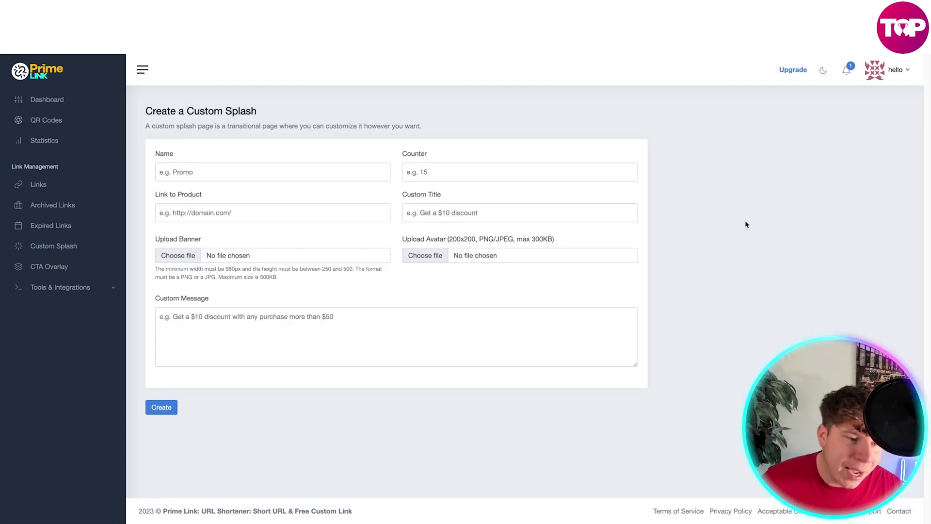
click(56, 272)
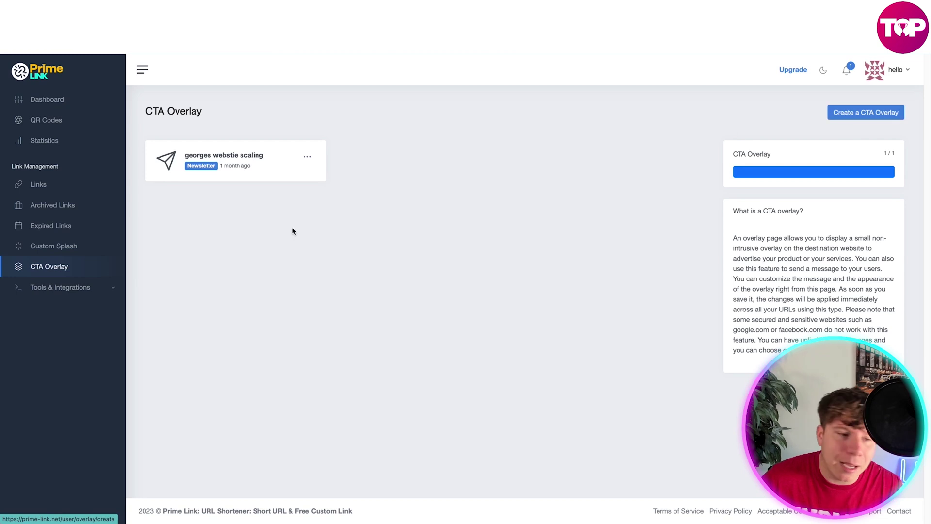
click(70, 295)
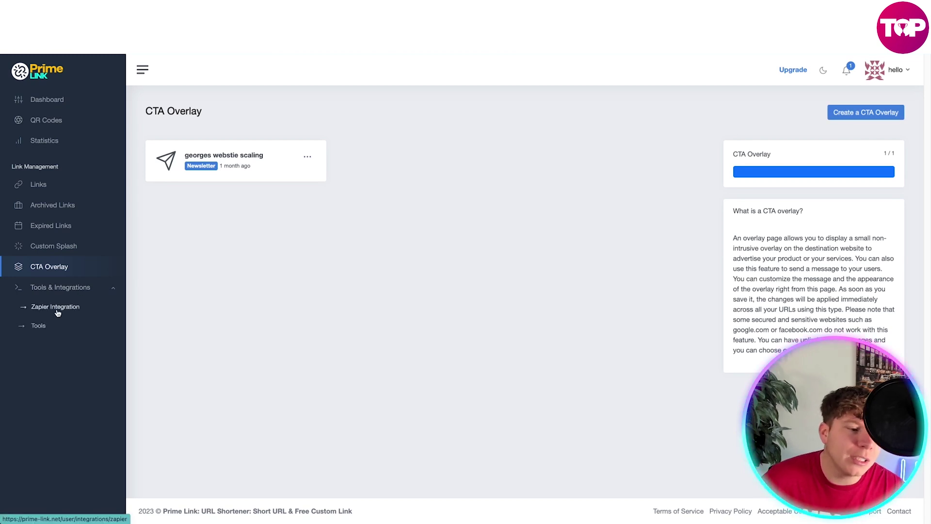
click(58, 308)
click(40, 327)
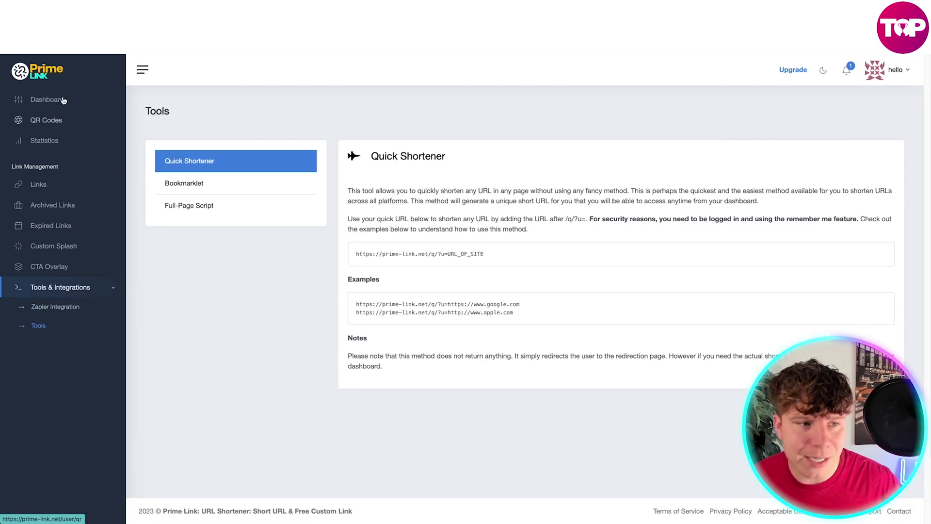
click(62, 100)
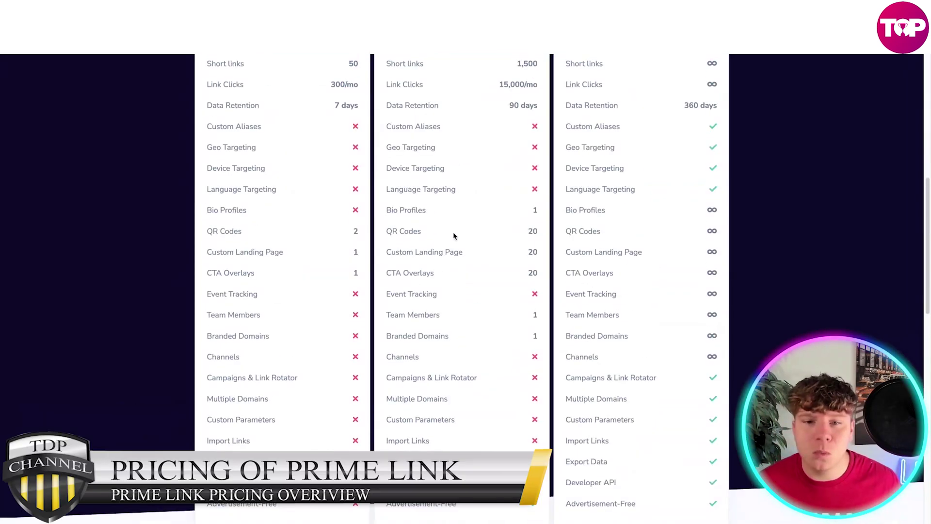
scroll(454, 235, up, 1)
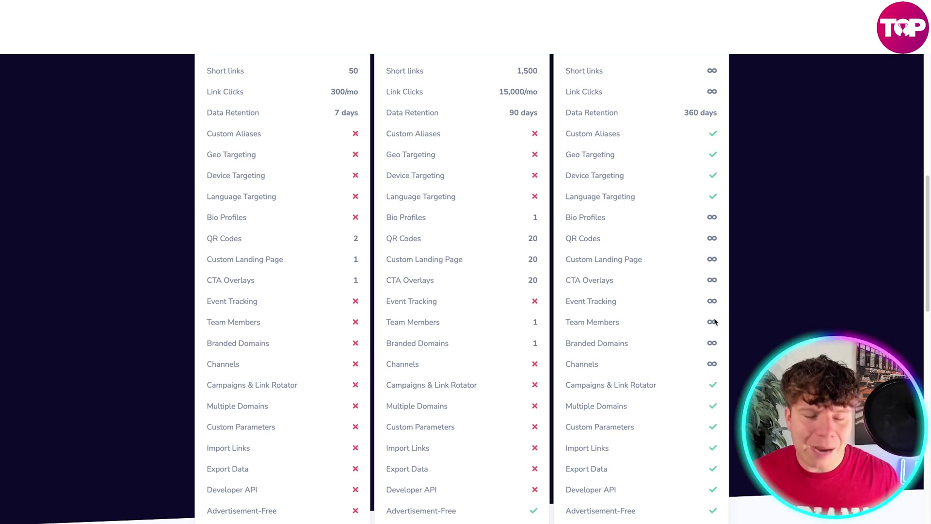
scroll(713, 322, up, 3)
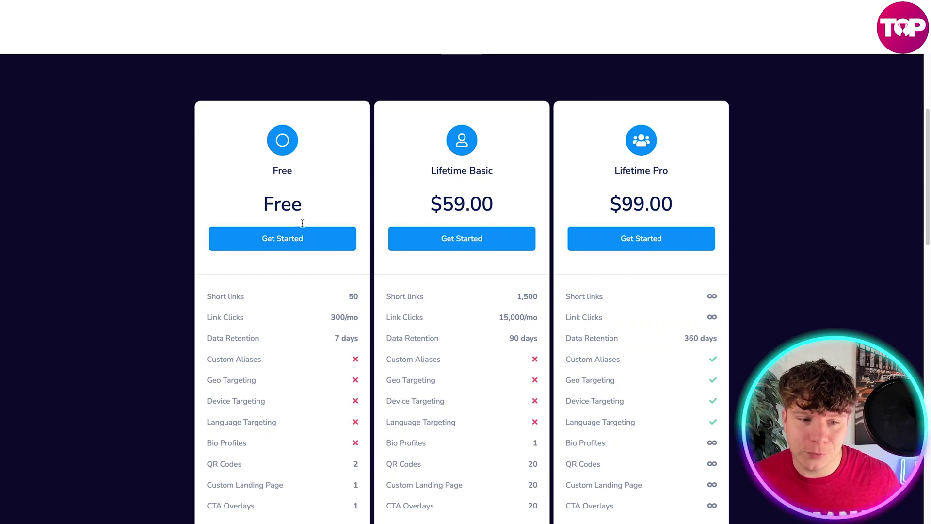
Highlight the Free plan's Short links row and its 300 monthly clicks limit.
drag(308, 298, 368, 291)
drag(328, 318, 347, 317)
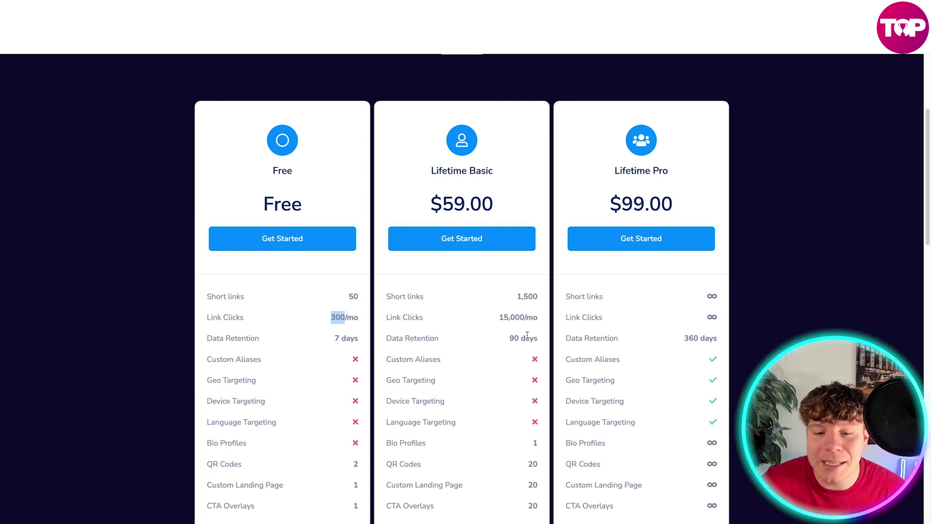
scroll(510, 363, down, 4)
scroll(509, 362, down, 4)
scroll(510, 362, up, 9)
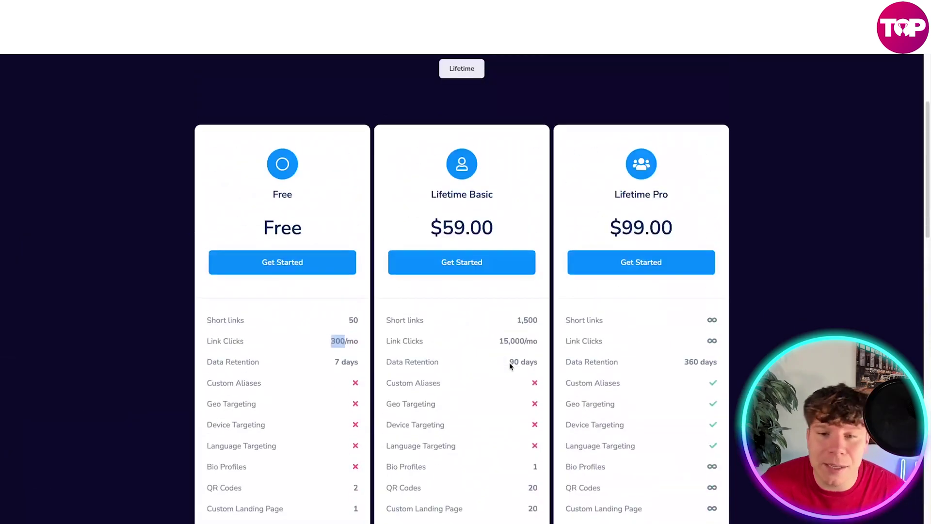
click(611, 230)
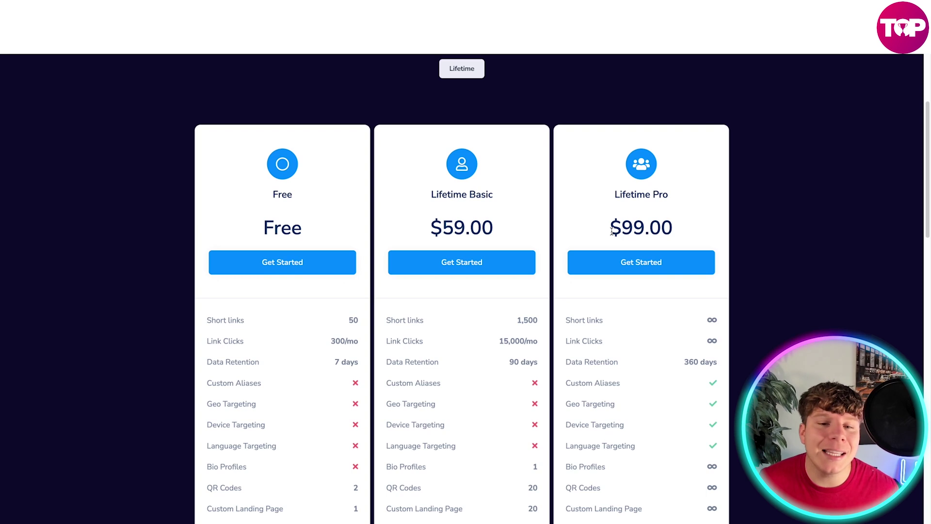
Switch to Lifetime pricing showing Free, $59.00 Lifetime Basic and $99.00 Lifetime Pro.
click(462, 69)
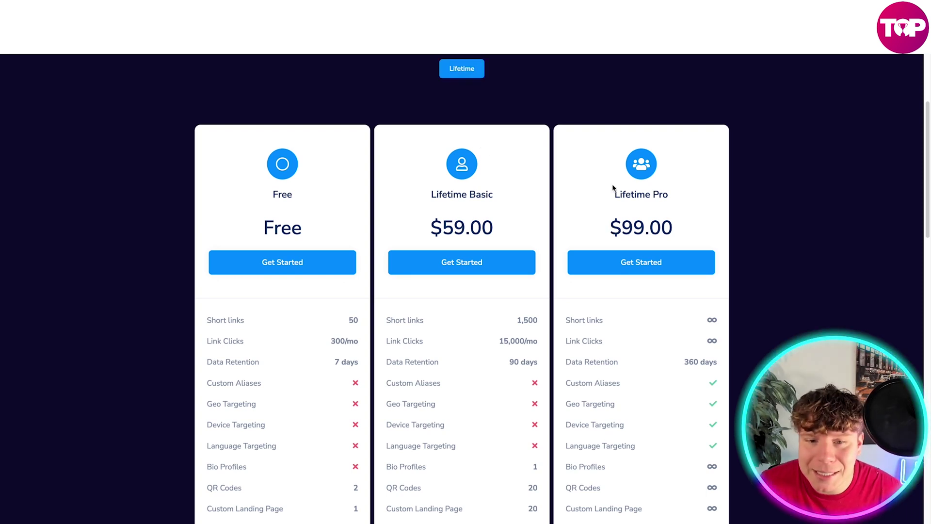
click(665, 228)
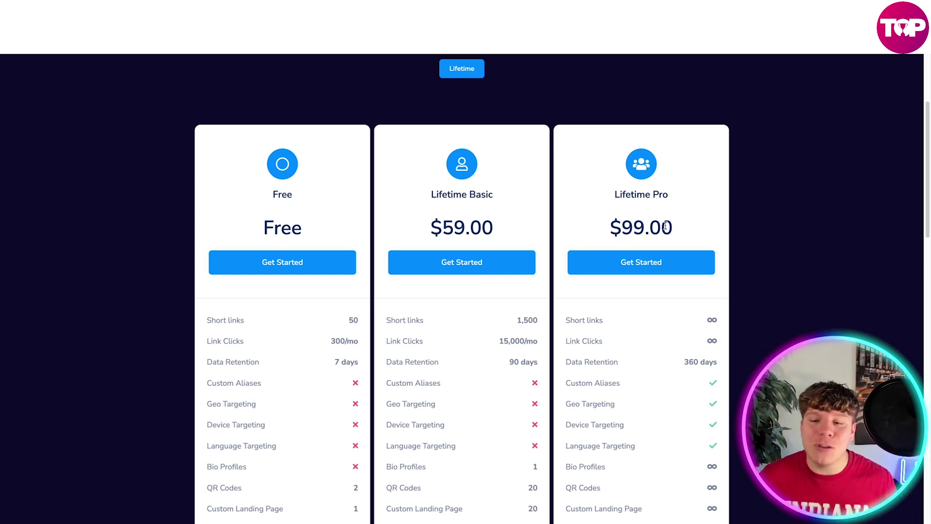
scroll(666, 227, down, 1)
scroll(666, 182, down, 3)
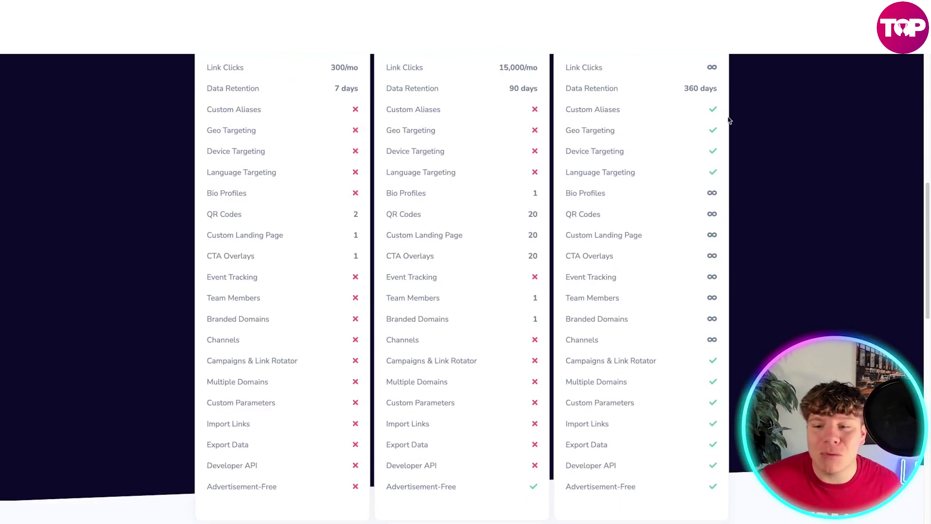
scroll(674, 353, down, 1)
scroll(665, 347, up, 3)
scroll(661, 335, up, 1)
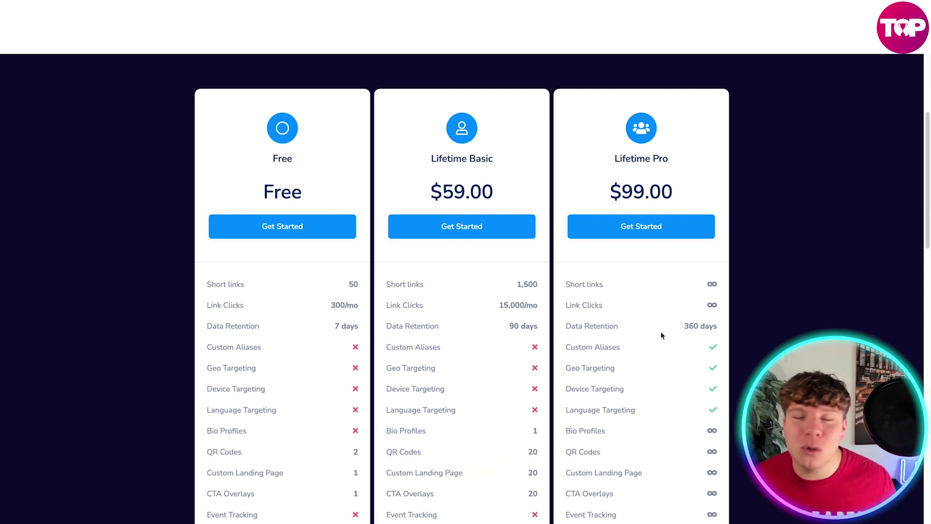
scroll(661, 331, down, 1)
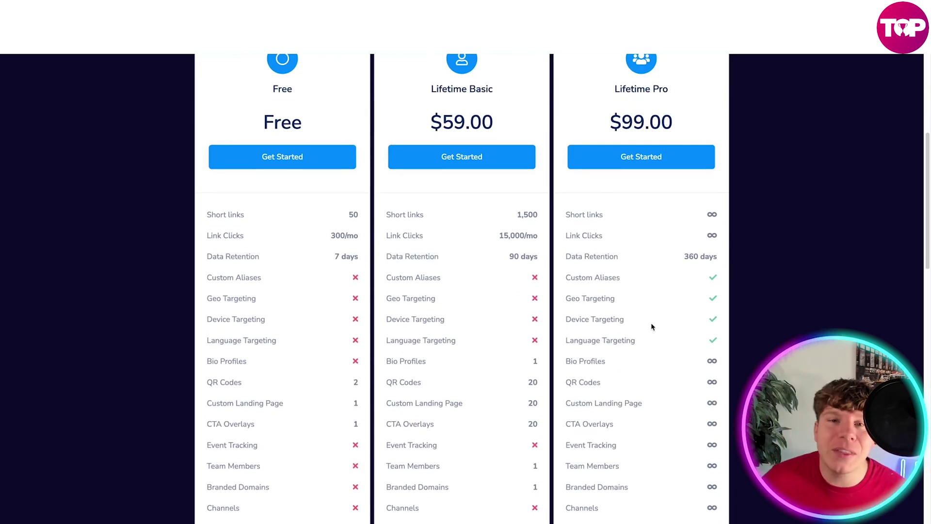